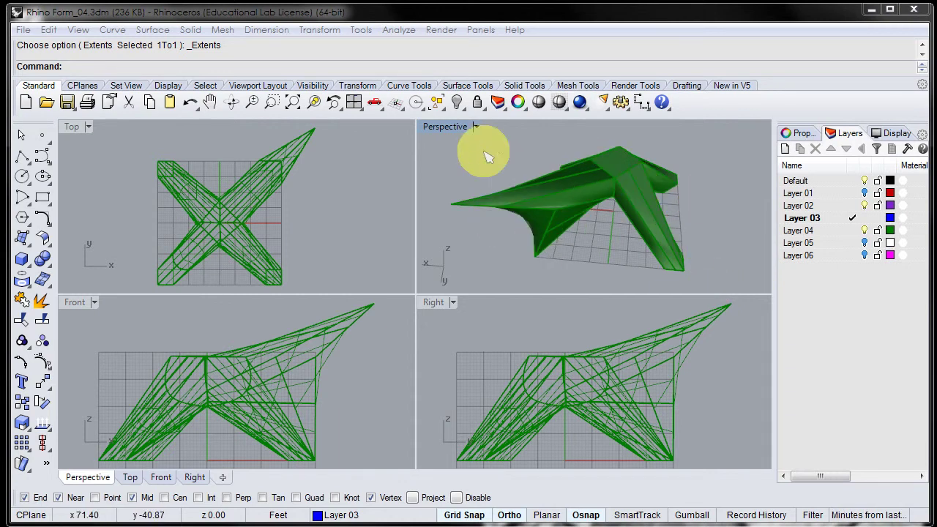
Maximize the Perspective viewport, hide Layer 04 and show Layer 06 to examine the wireframe curves behind the form
double_click(446, 130)
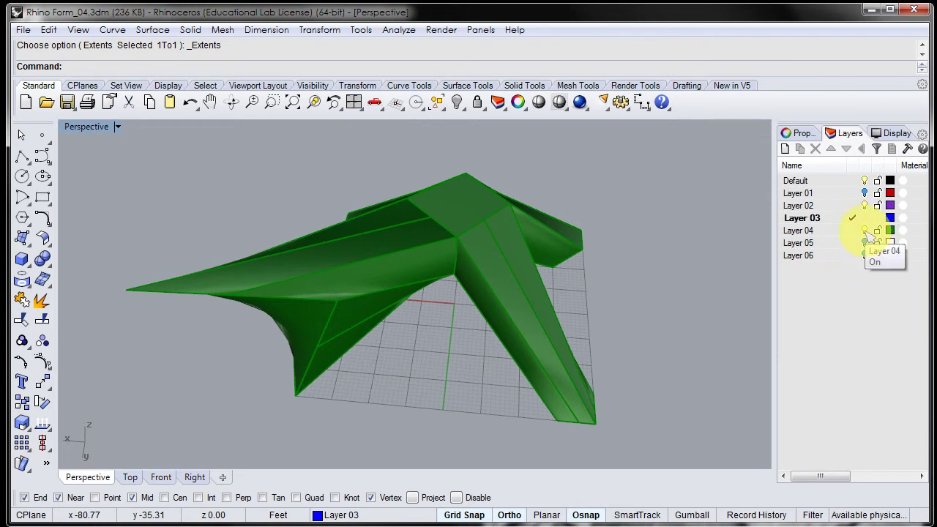
click(865, 231)
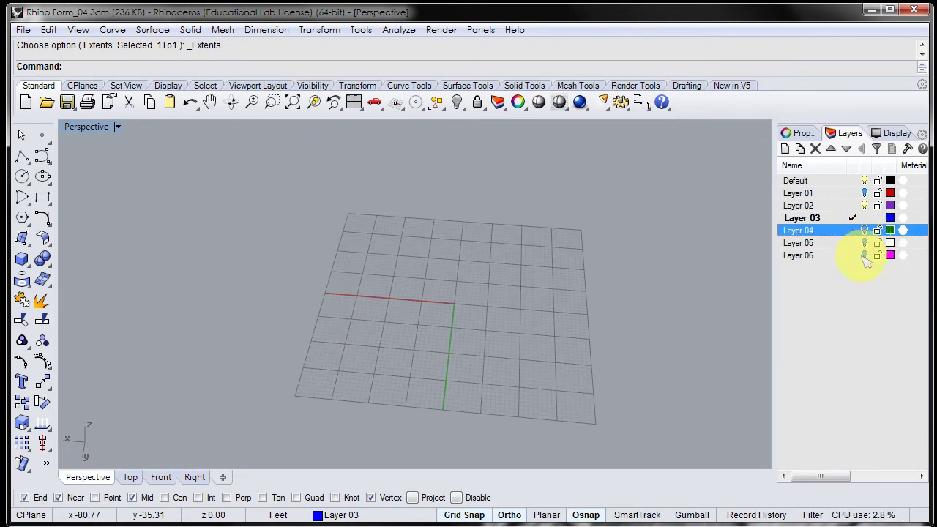
click(865, 255)
right_drag(518, 307, 521, 270)
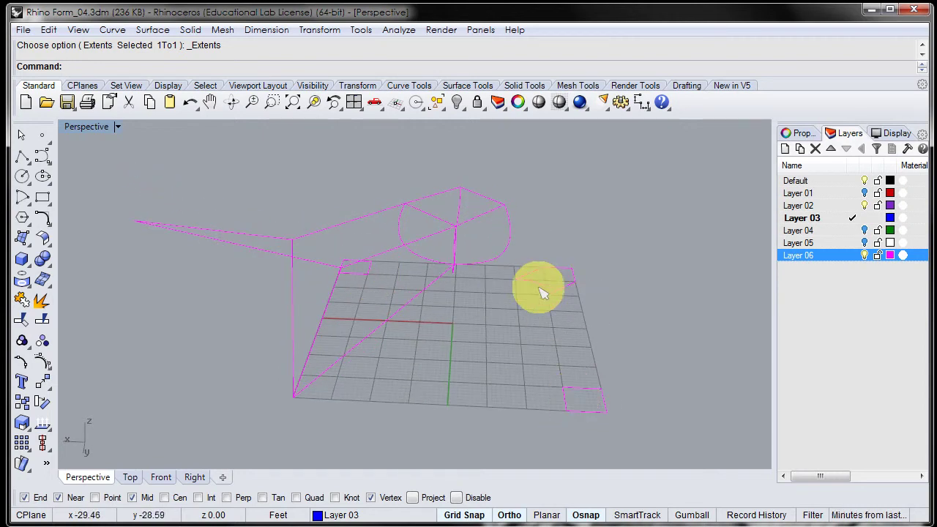
right_drag(514, 283, 508, 243)
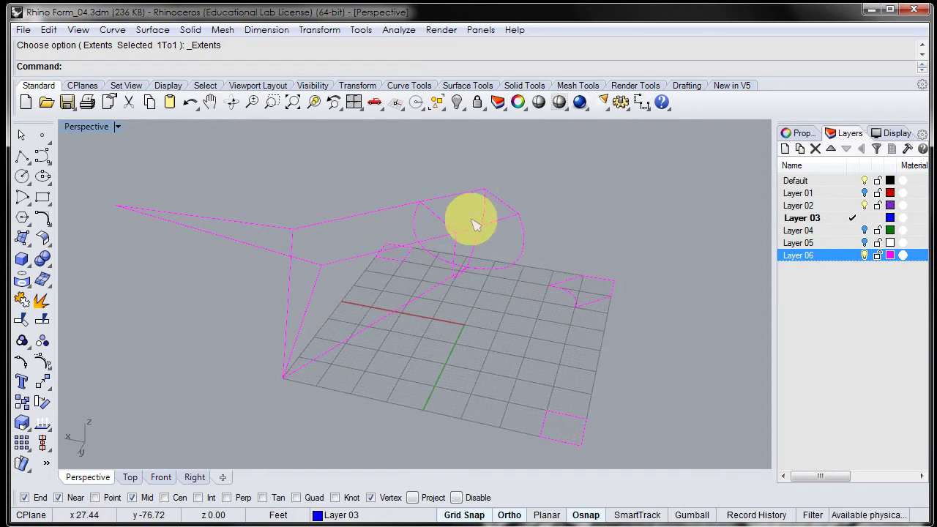
right_drag(482, 313, 502, 309)
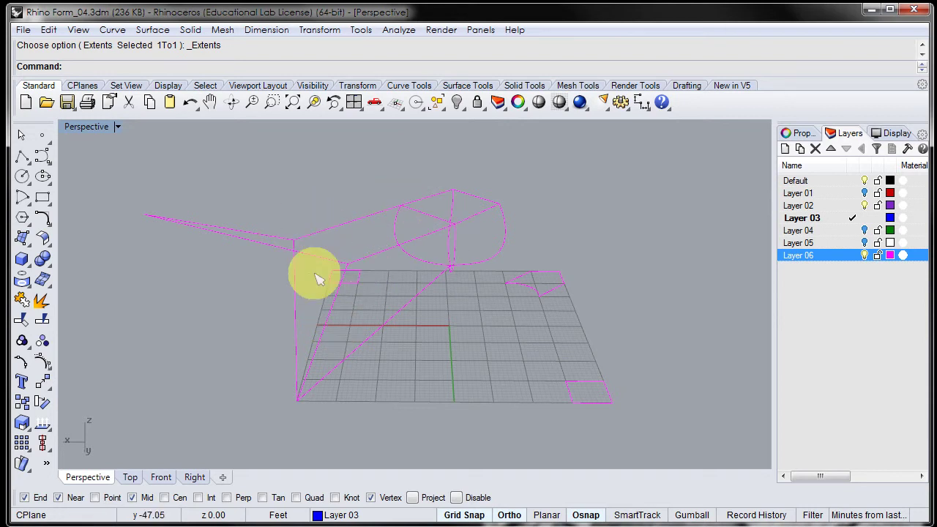
right_drag(429, 309, 481, 314)
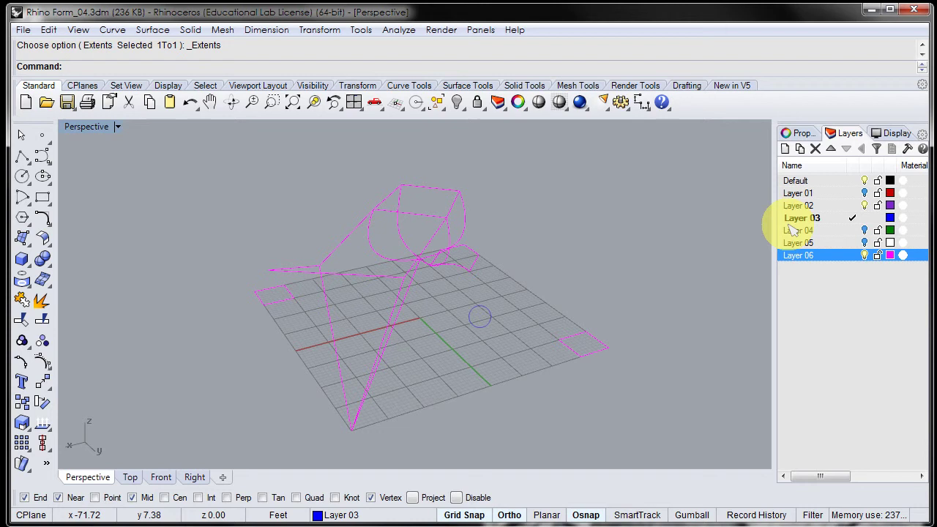
Show Layer 01 and examine its lines and circles together with the Layer 06 curves from several angles
click(865, 193)
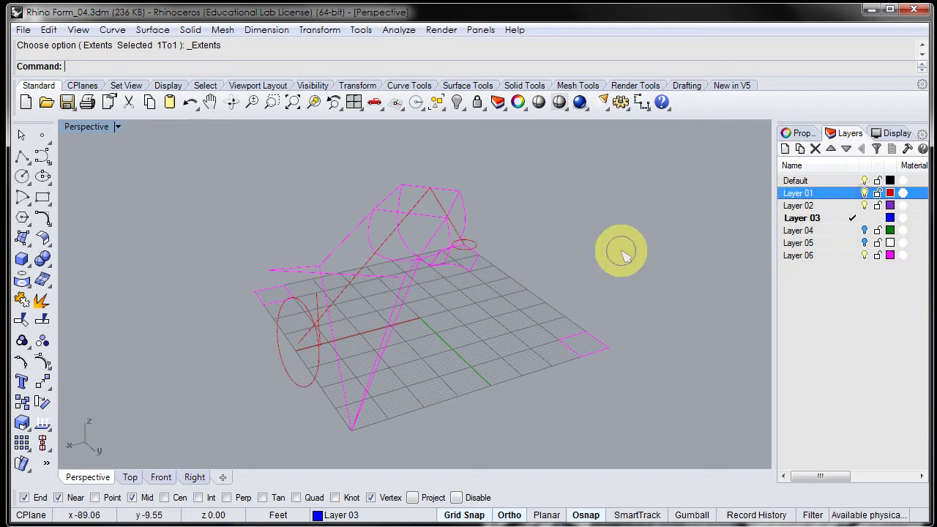
right_drag(620, 249, 567, 261)
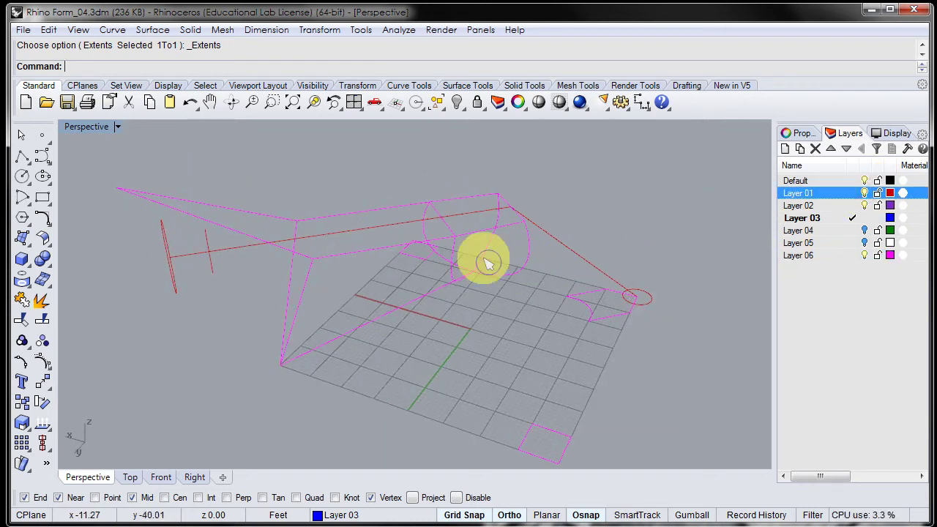
right_drag(441, 253, 470, 255)
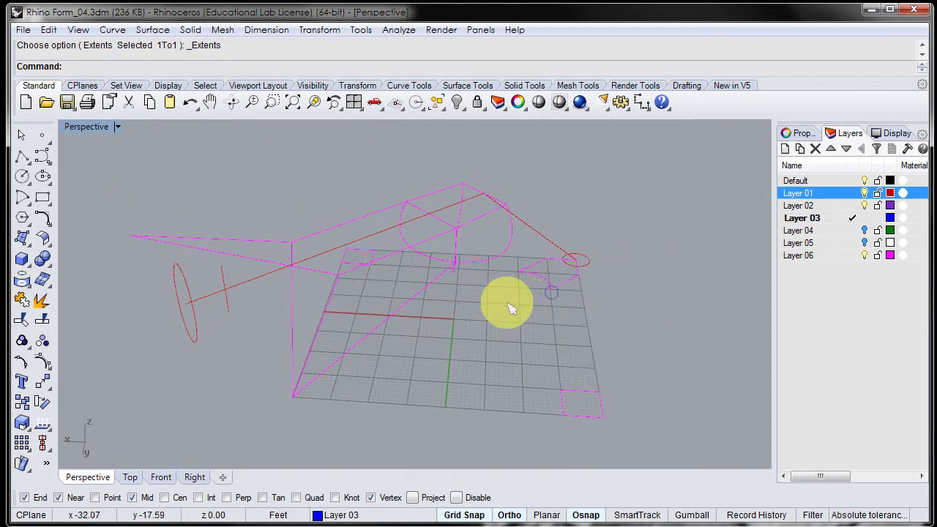
mouse_move(505, 305)
right_down()
mouse_move(483, 312)
mouse_move(542, 314)
mouse_move(498, 305)
right_up()
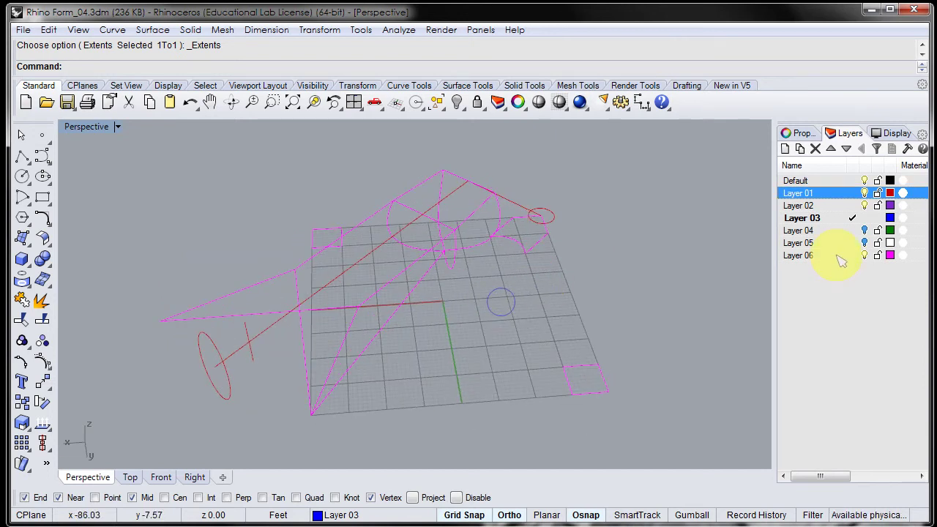
Show Layer 04 again and hide Layer 06 and Layer 01 so only the green form is displayed
click(865, 230)
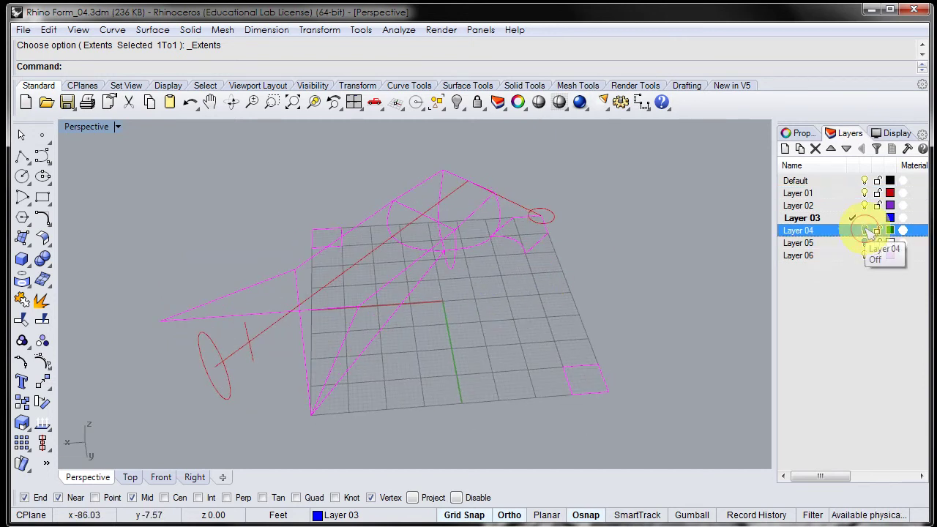
click(865, 255)
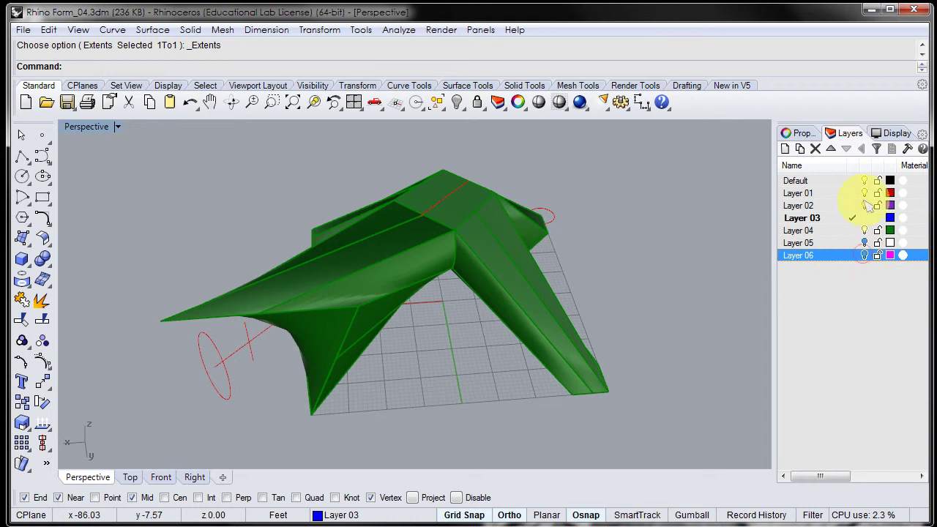
click(864, 193)
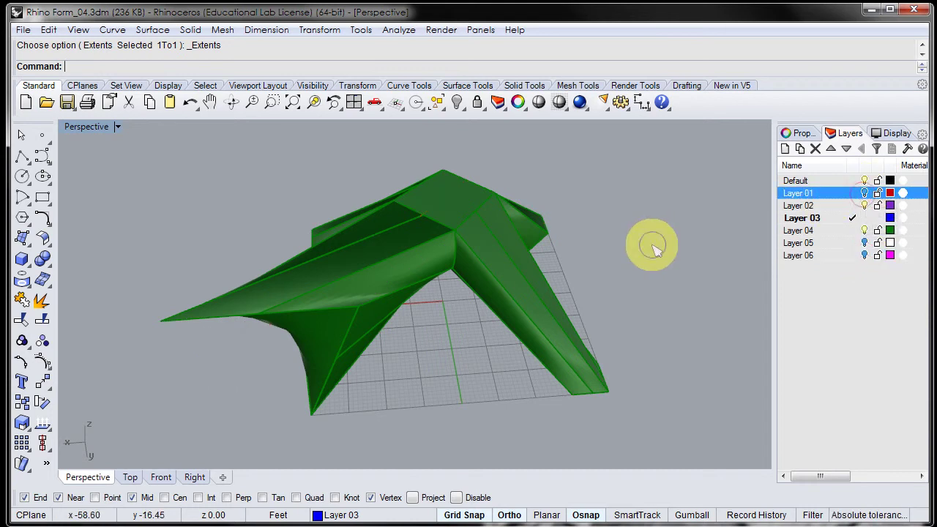
Run ShowEdges on the green polysurface and inspect it for naked edges
right_drag(652, 245, 633, 253)
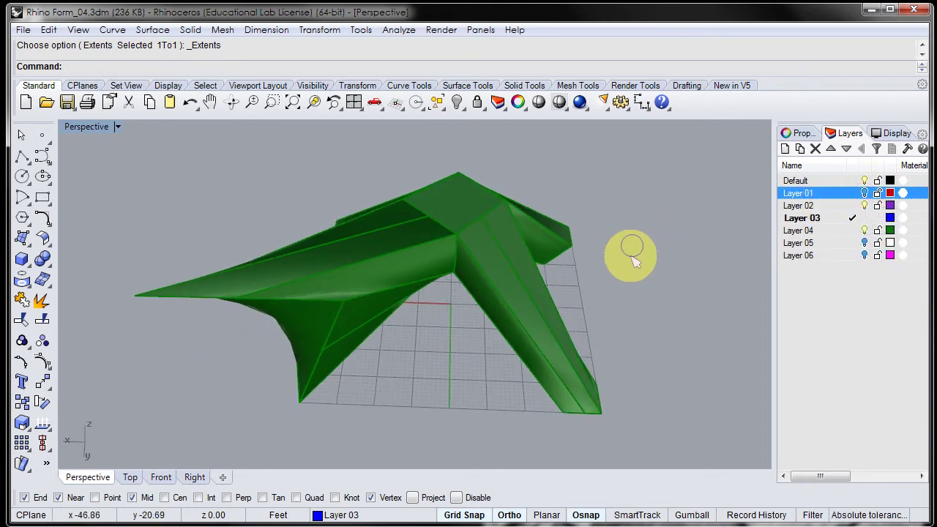
text(Edges)
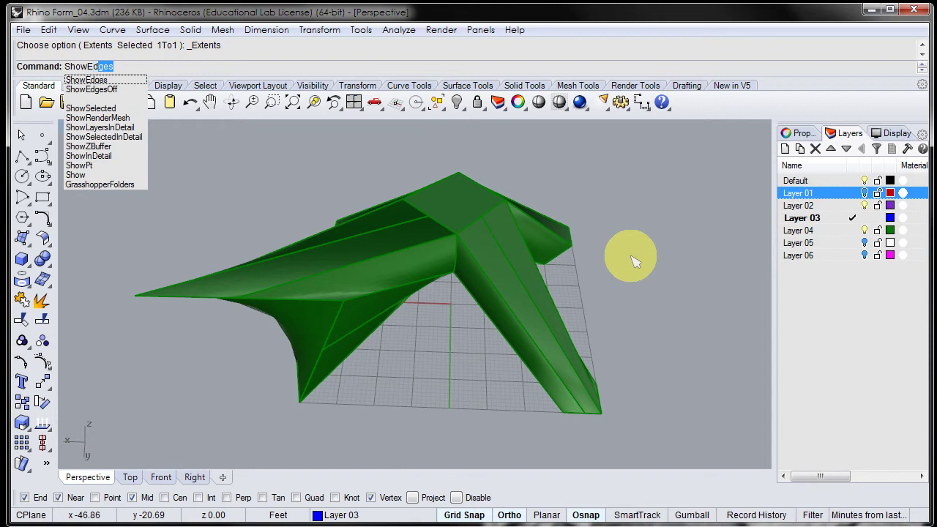
key(Return)
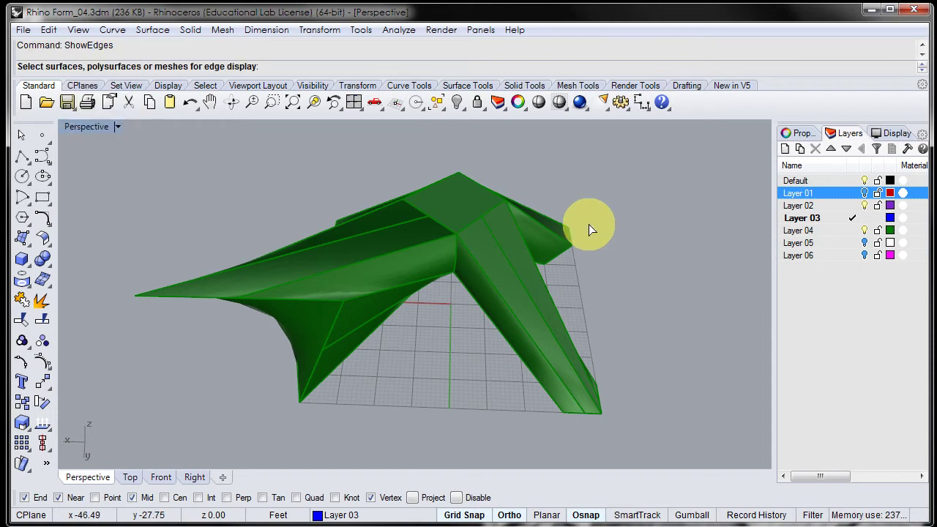
click(591, 227)
right_click(616, 267)
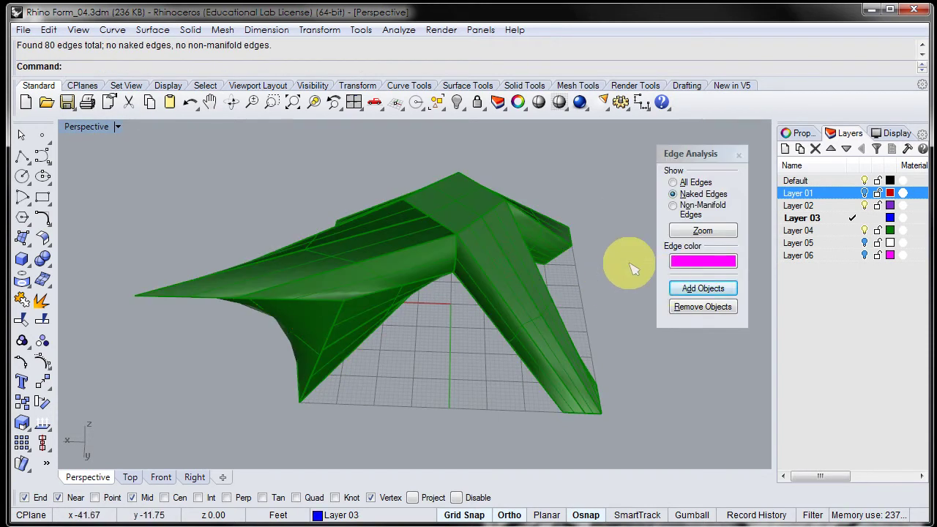
right_drag(576, 283, 612, 261)
Switch the edge analysis to non-manifold edges, inspect the form, and close the analysis
click(672, 205)
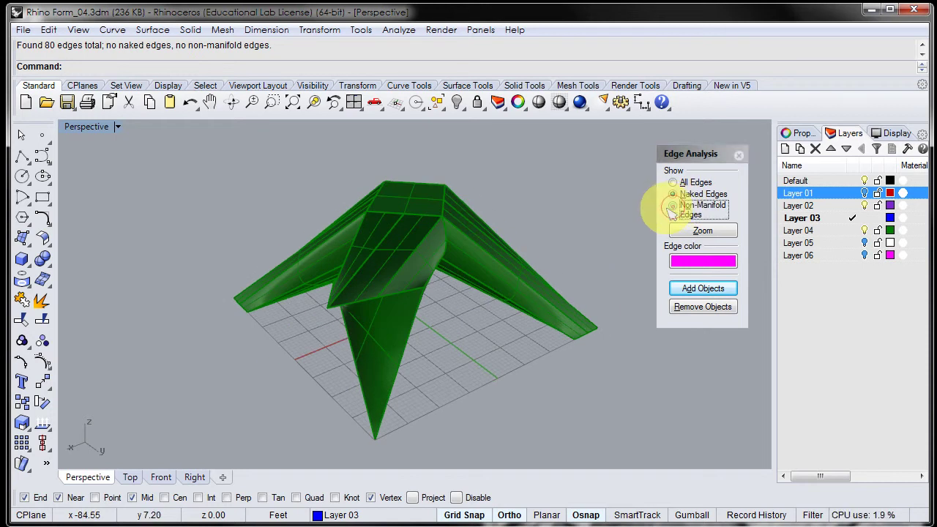
right_drag(548, 224, 593, 218)
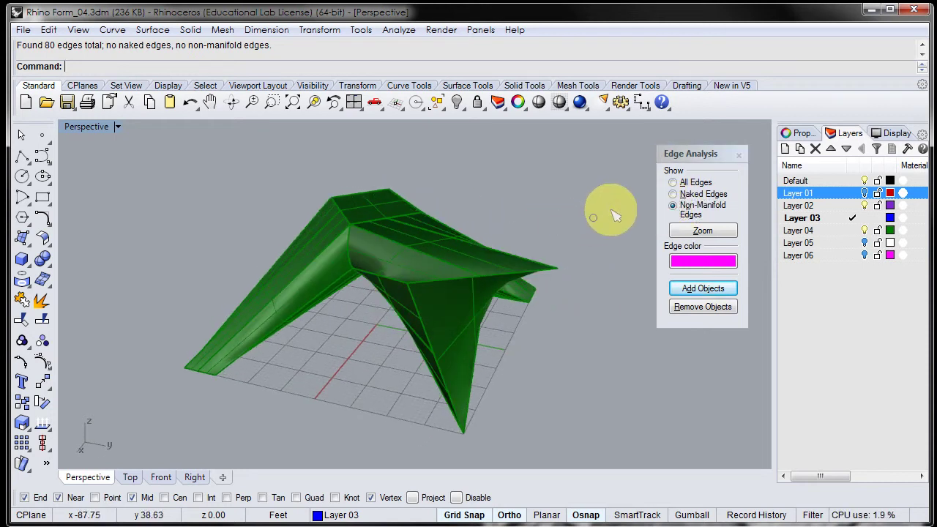
click(739, 156)
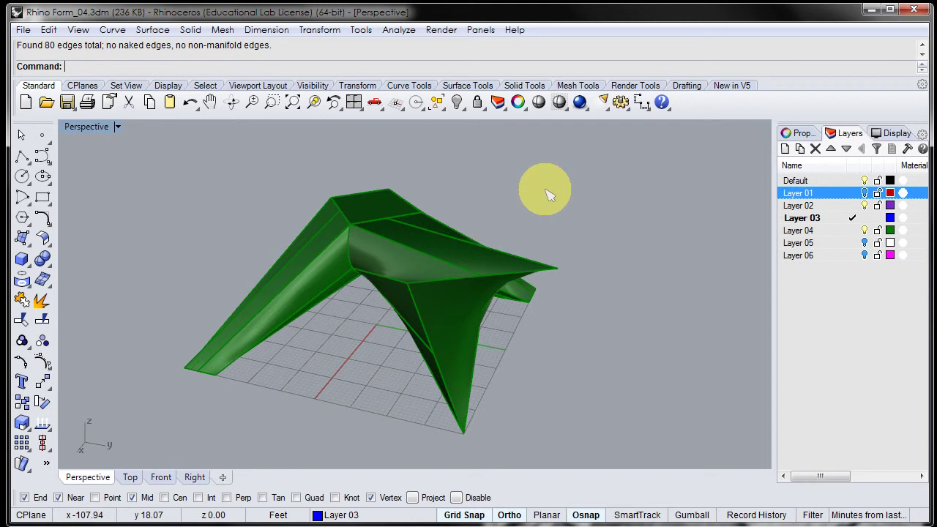
Start Export Selected and choose the green polysurface as the object to export
scroll(549, 194, down, 2)
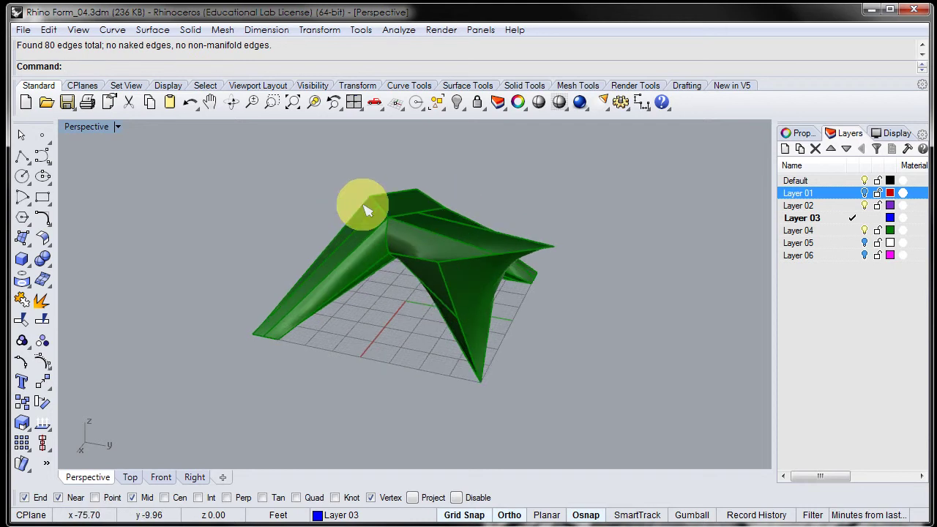
scroll(449, 262, up, 2)
right_drag(447, 288, 450, 262)
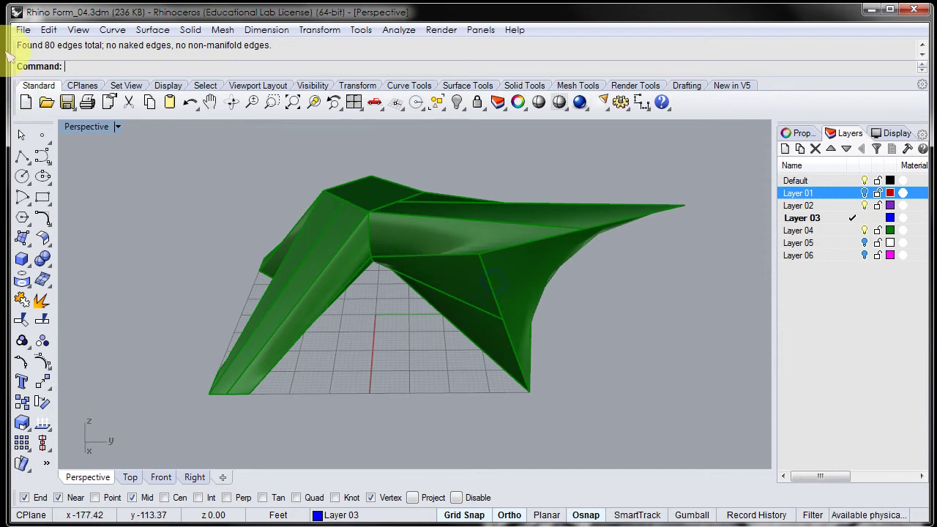
click(22, 30)
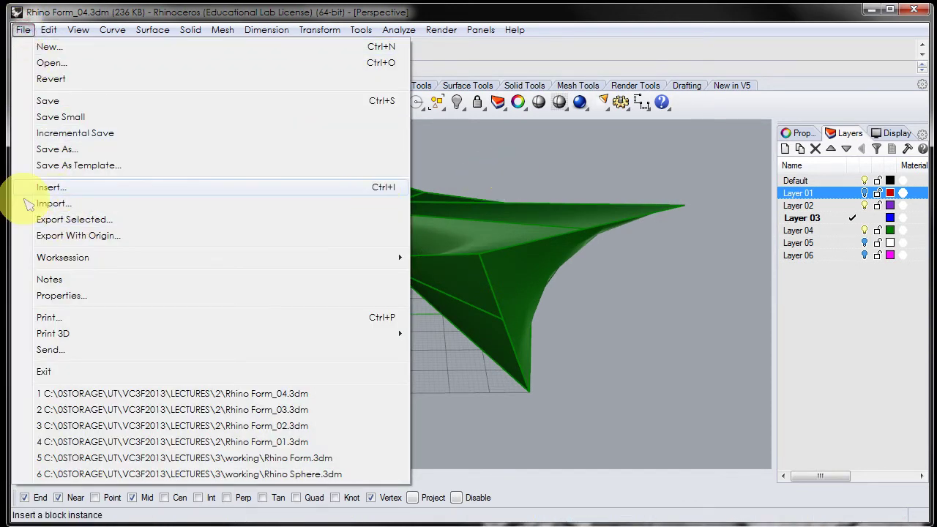
click(58, 219)
click(373, 220)
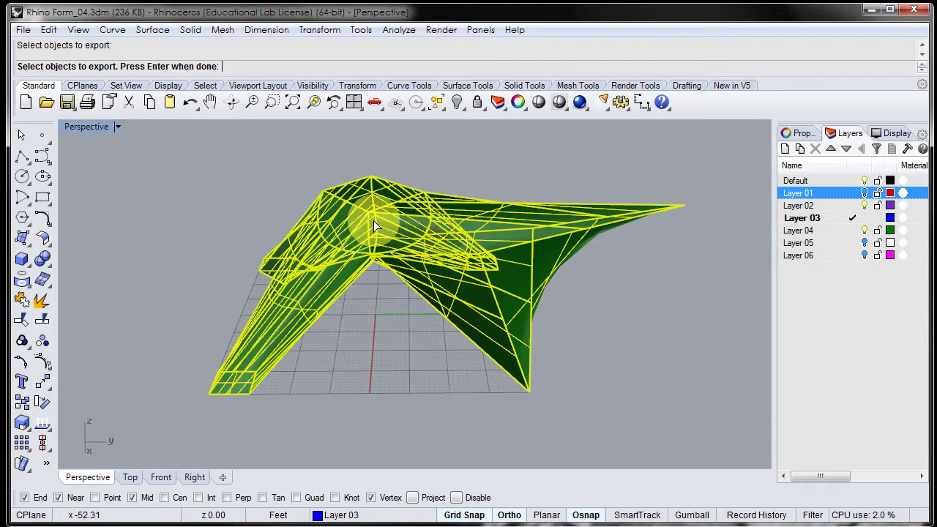
right_click(262, 178)
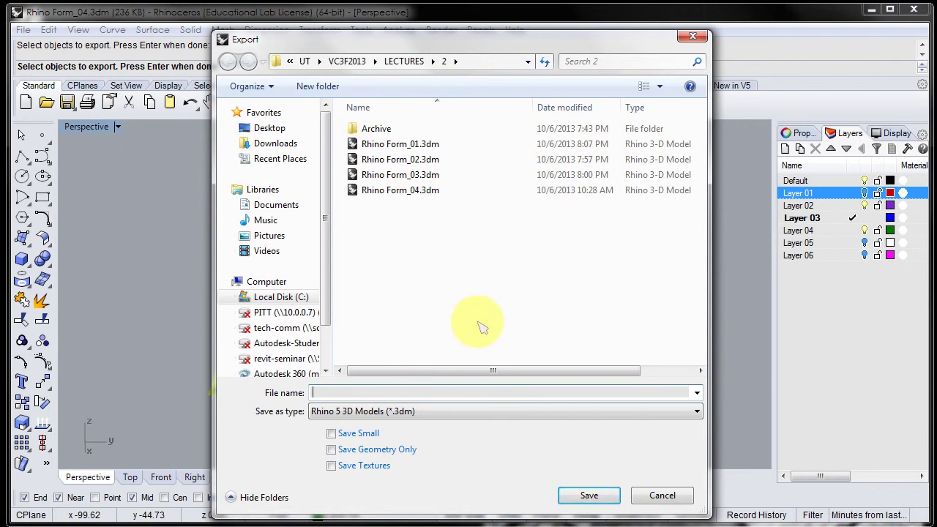
Shrink the Export dialog and set the export file type to ACIS (*.sat)
drag(475, 516, 463, 402)
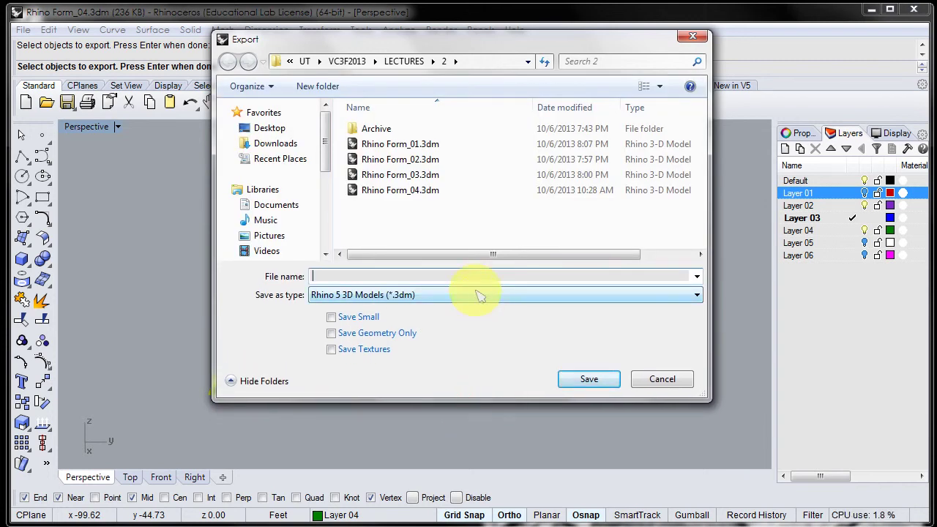
click(472, 296)
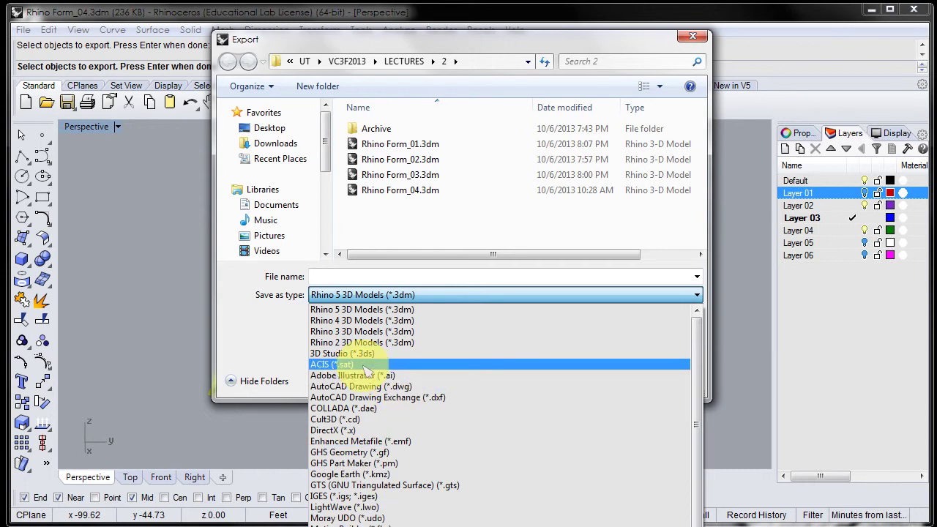
click(365, 365)
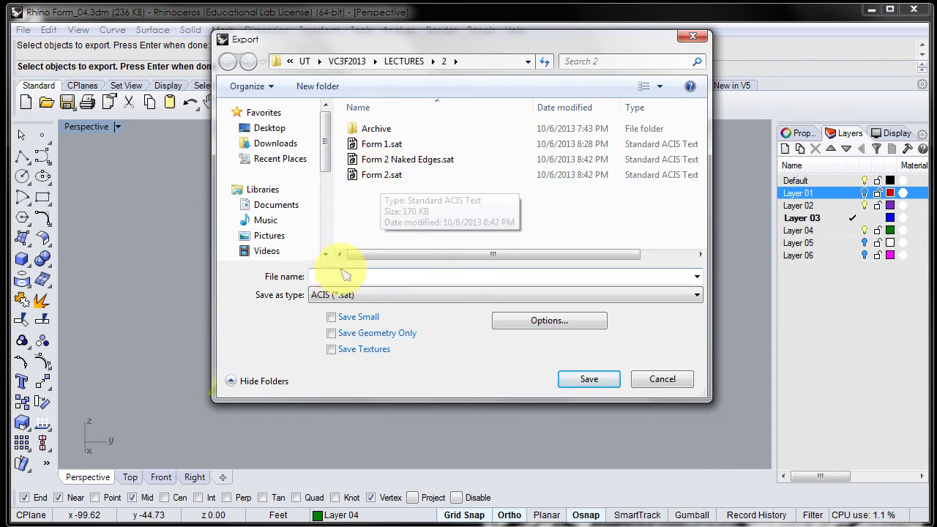
Save the export over the existing Form 2.sat, using the Default SAT export options
click(384, 180)
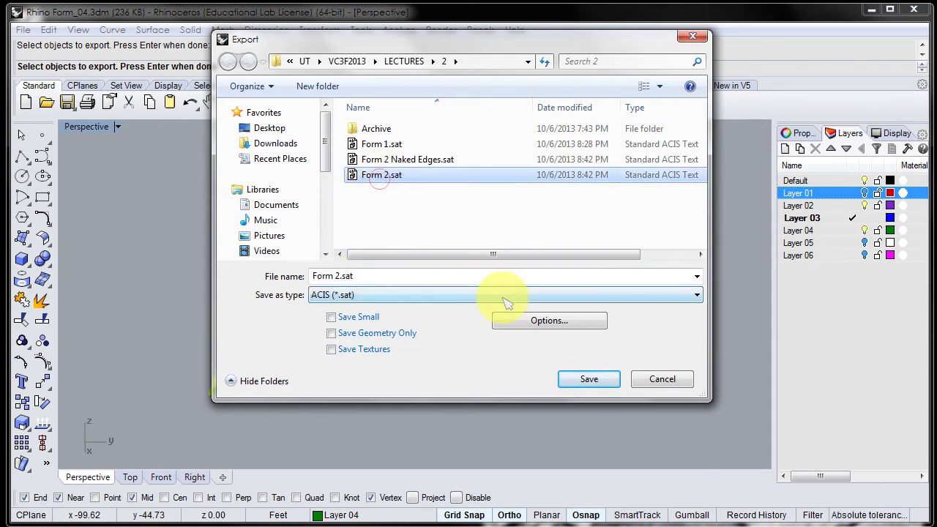
click(584, 377)
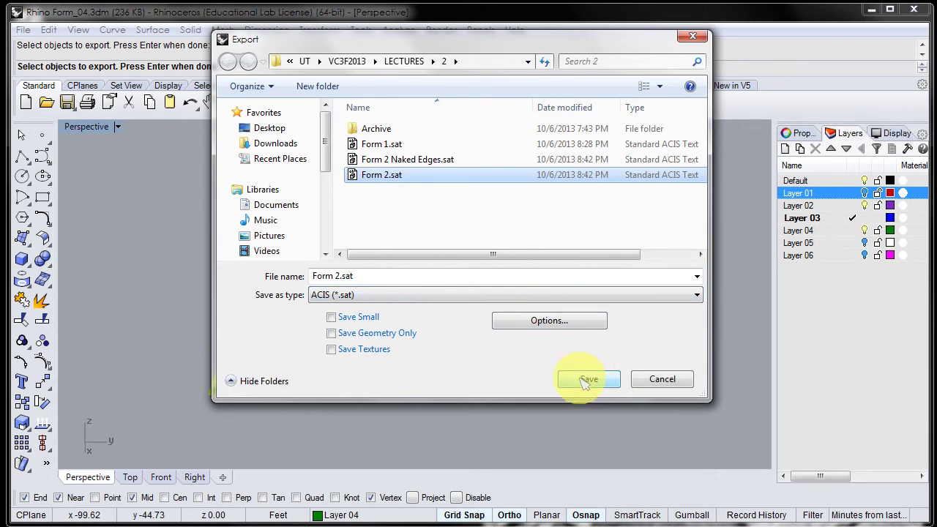
click(585, 379)
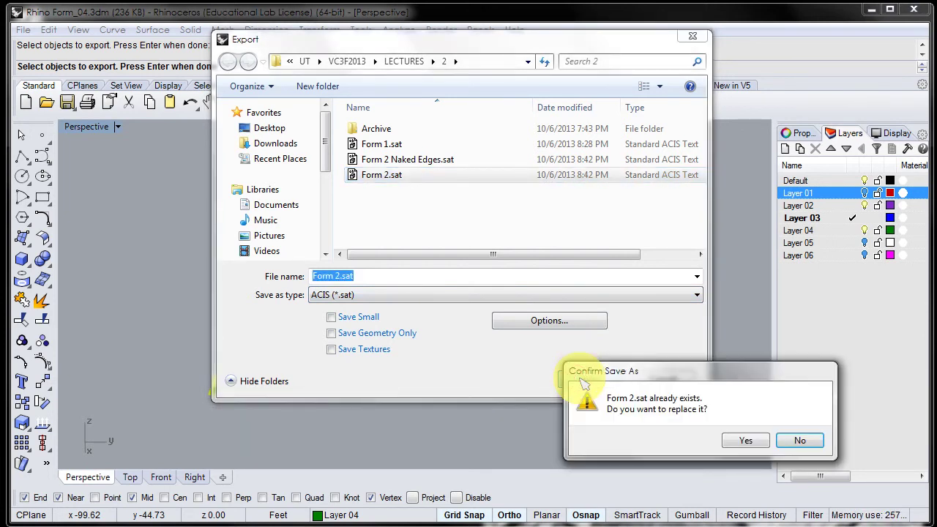
click(741, 440)
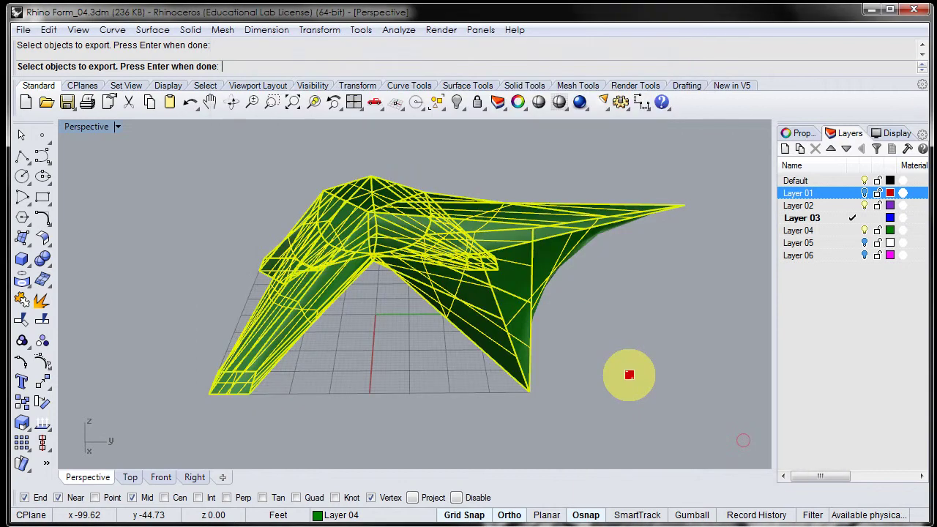
drag(539, 288, 530, 159)
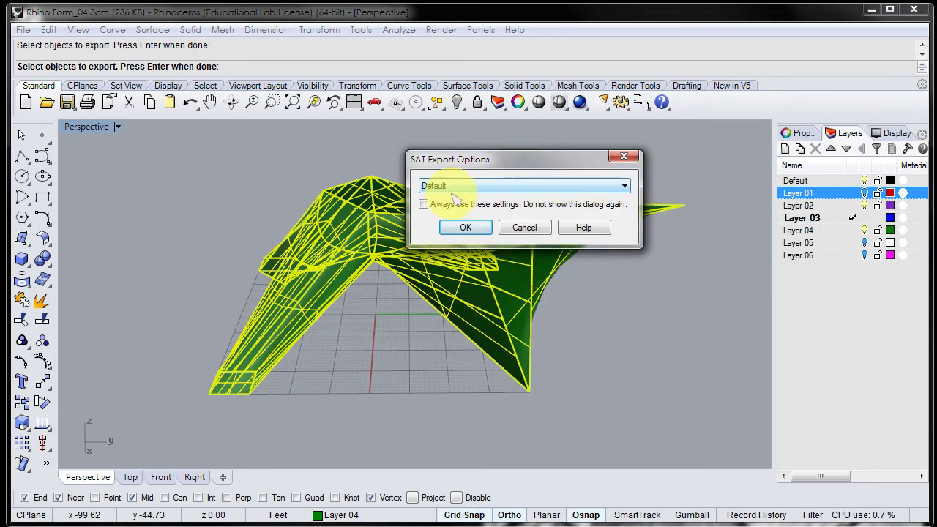
click(474, 232)
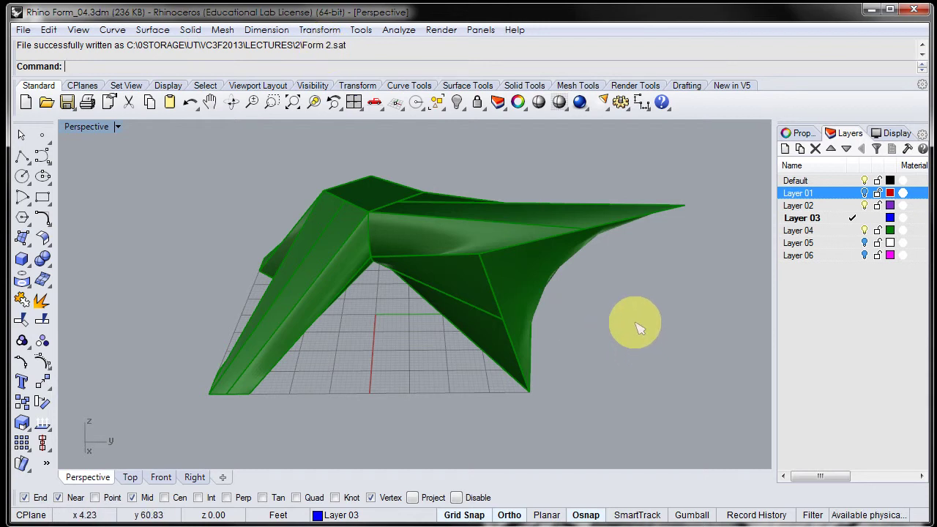
right_drag(636, 328, 423, 312)
right_drag(434, 313, 595, 294)
mouse_move(386, 327)
right_down()
mouse_move(410, 331)
mouse_move(380, 333)
right_up()
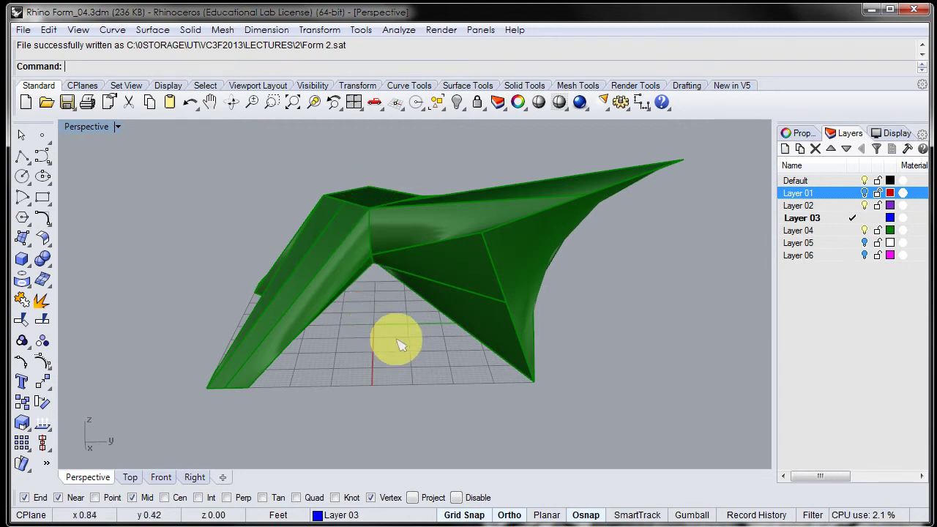
Switch from the maximized Perspective view to the four-viewport layout and fit the whole form in the Right and Front views
right_drag(399, 343, 377, 324)
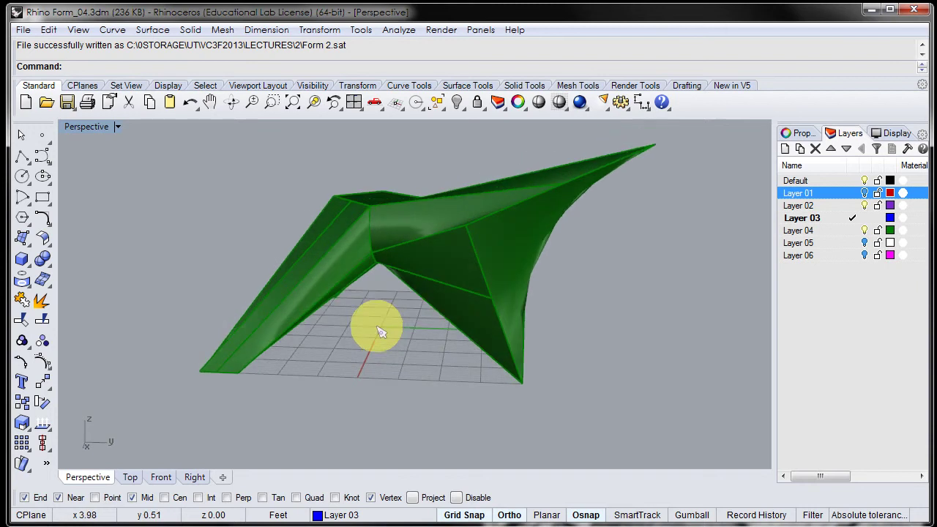
double_click(90, 127)
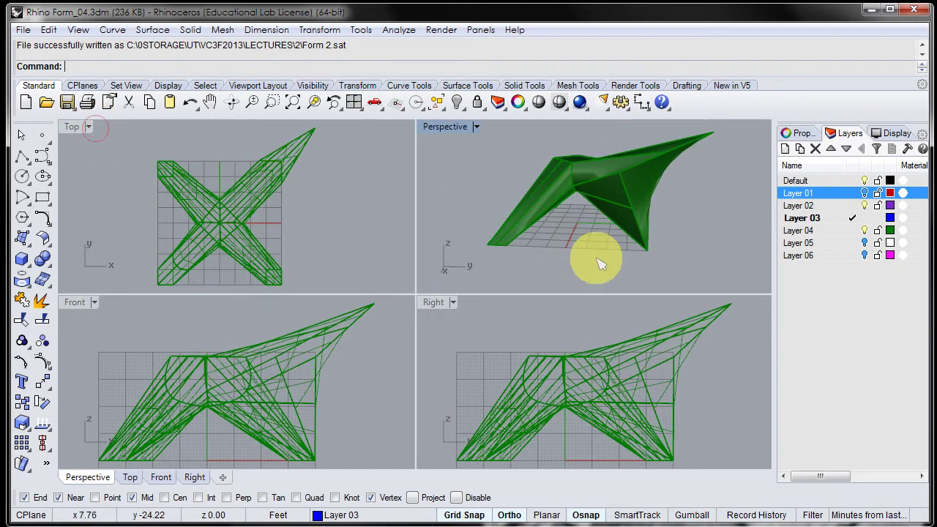
scroll(498, 358, down, 4)
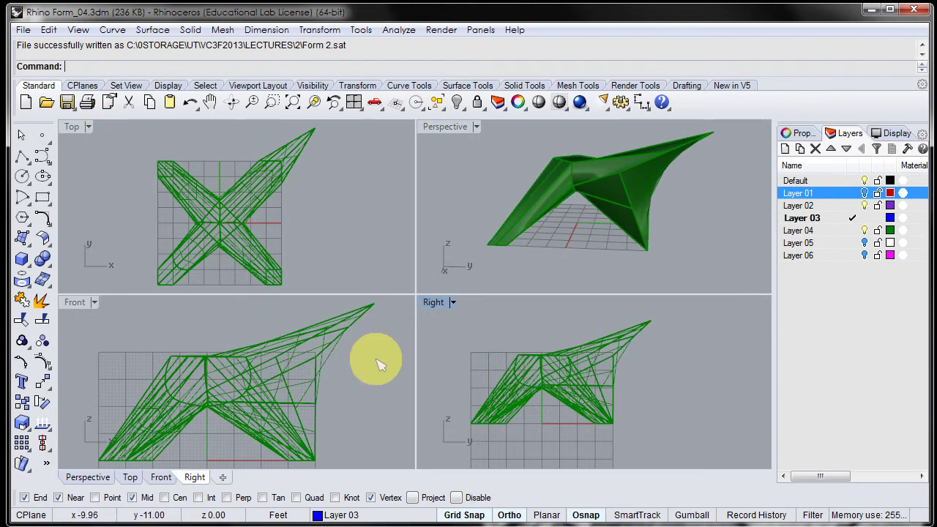
scroll(369, 366, down, 4)
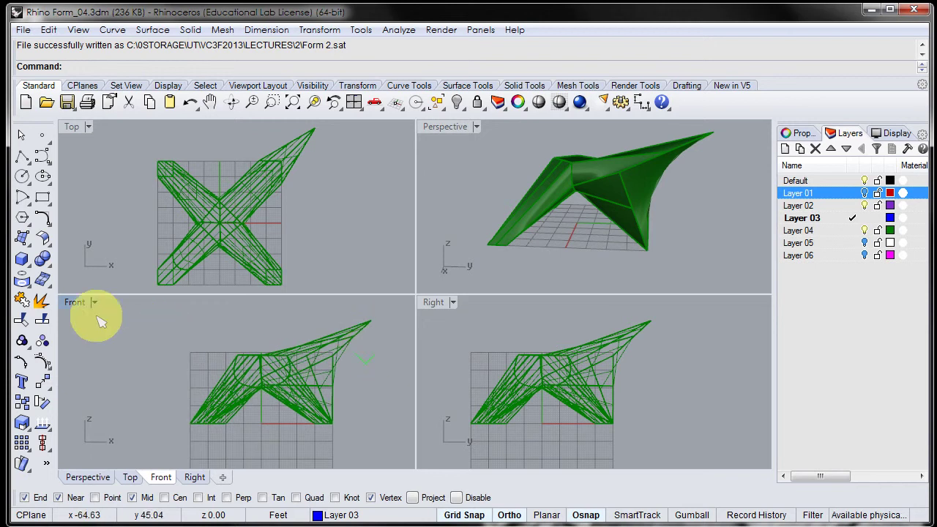
Maximize the Front view and examine how the bases of the form's legs meet the ground line
double_click(76, 303)
scroll(420, 378, up, 3)
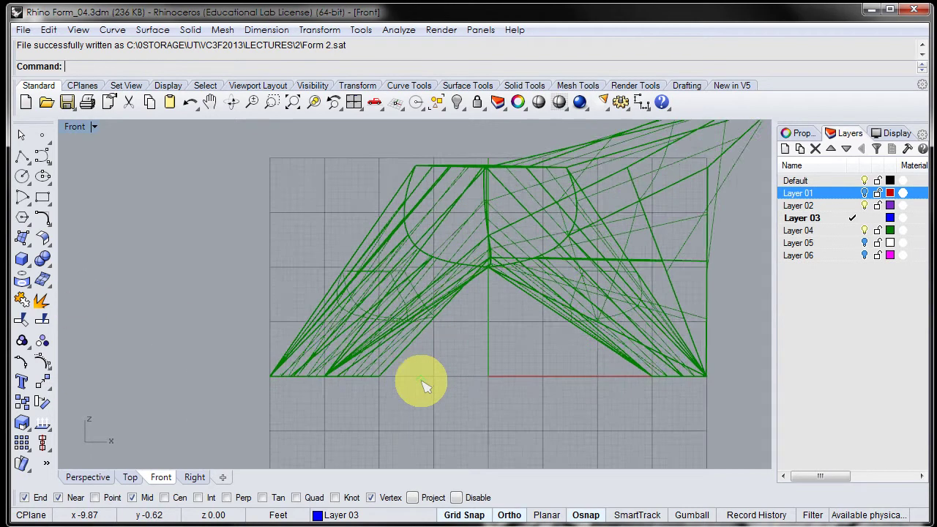
scroll(407, 377, up, 2)
scroll(244, 373, down, 2)
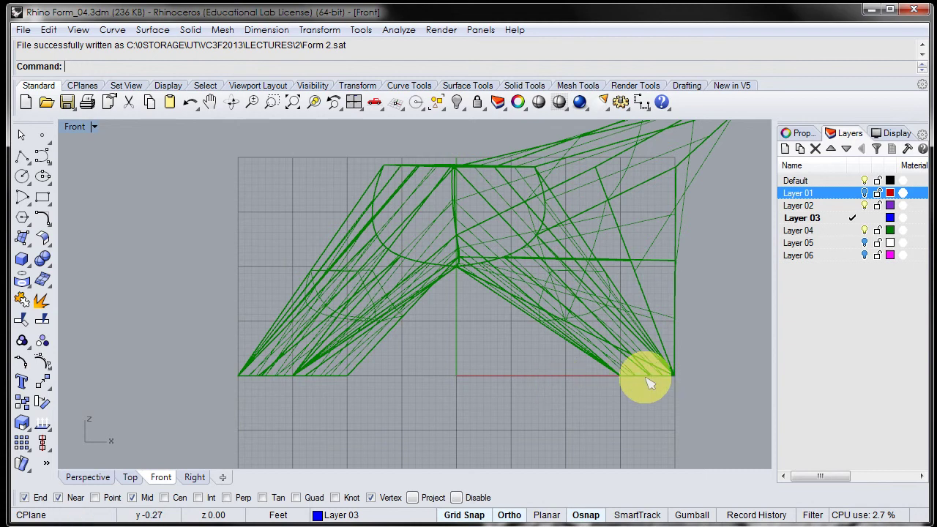
scroll(647, 380, up, 2)
scroll(649, 379, up, 3)
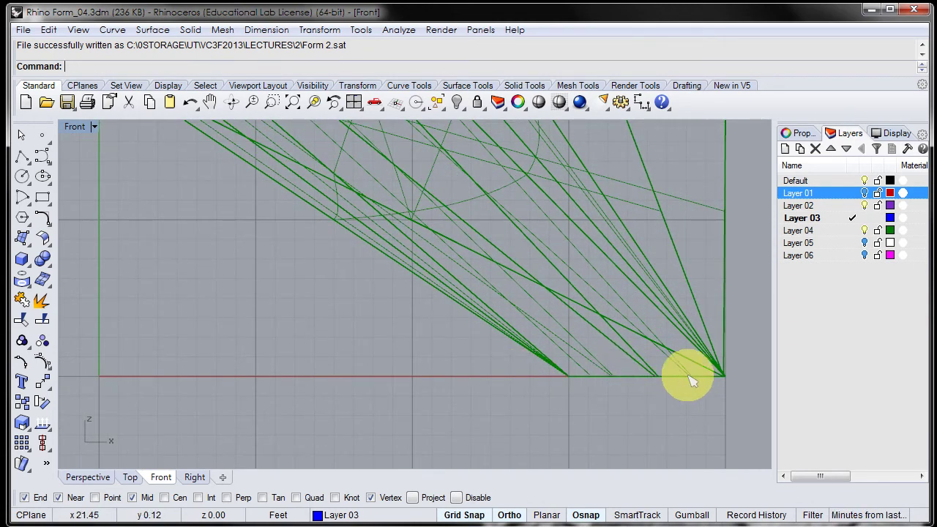
scroll(702, 378, up, 1)
scroll(702, 378, up, 1)
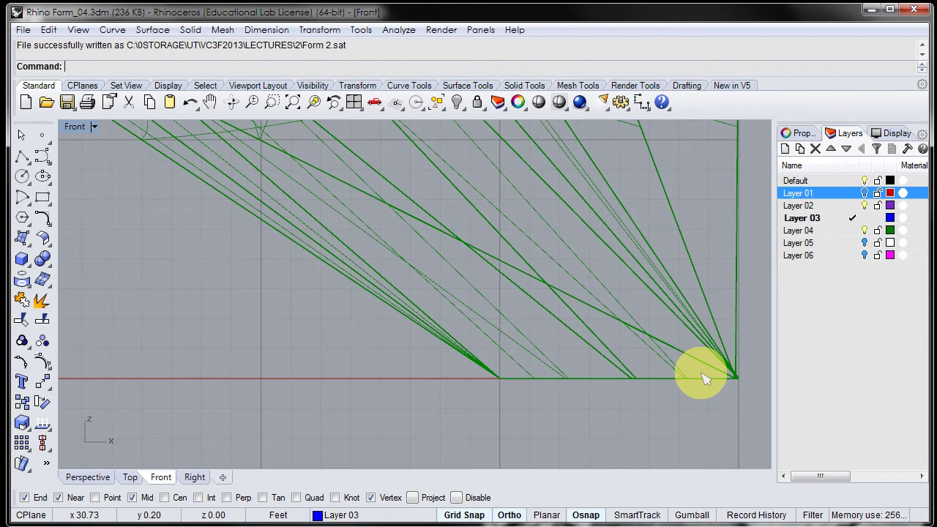
scroll(703, 378, down, 2)
scroll(702, 378, down, 3)
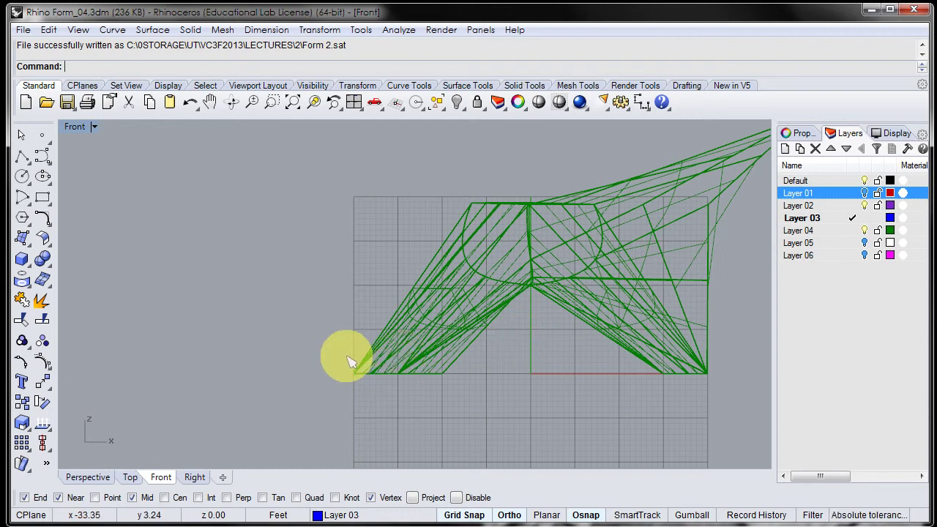
scroll(344, 359, down, 4)
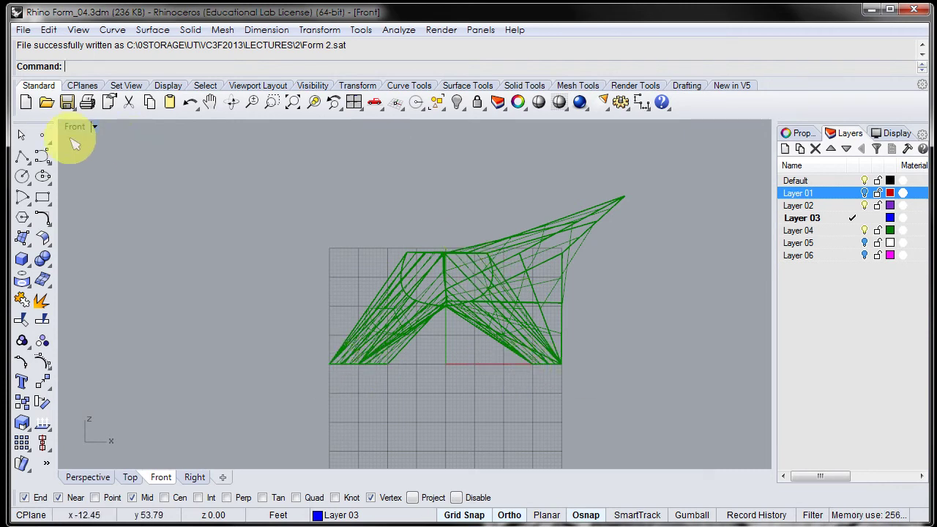
Return from the maximized Front view to the four-viewport layout, keeping the Wireframe display mode
click(98, 128)
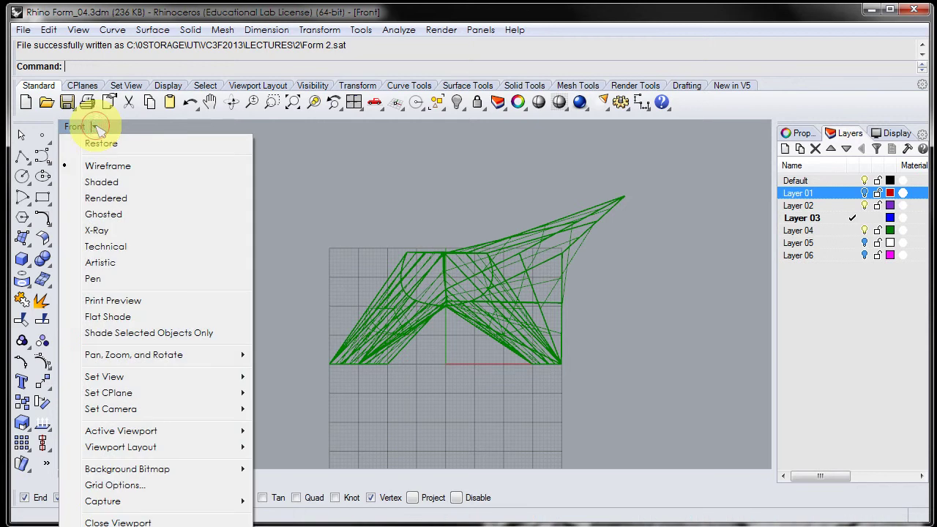
click(328, 185)
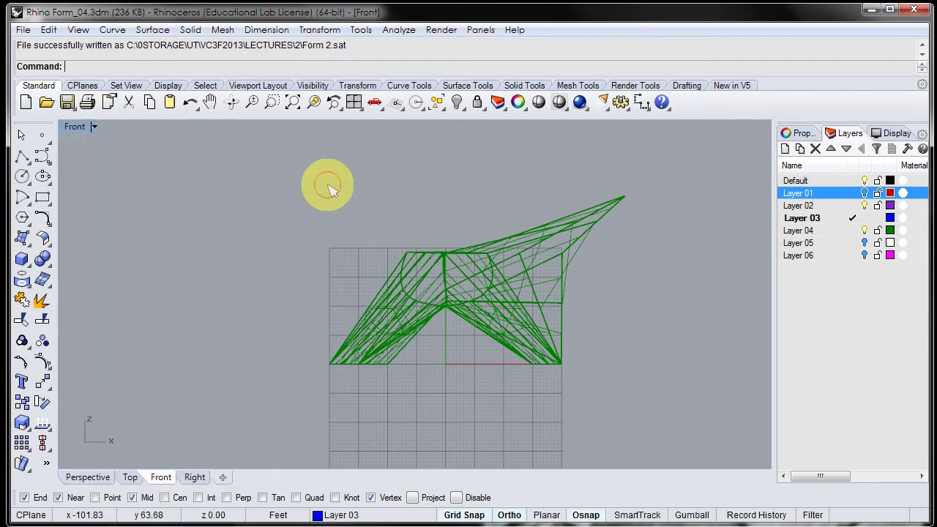
double_click(80, 128)
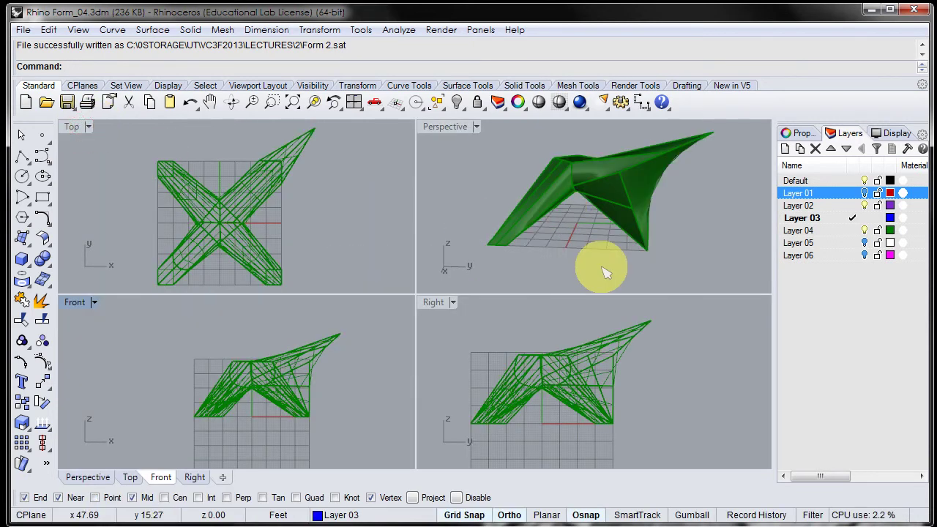